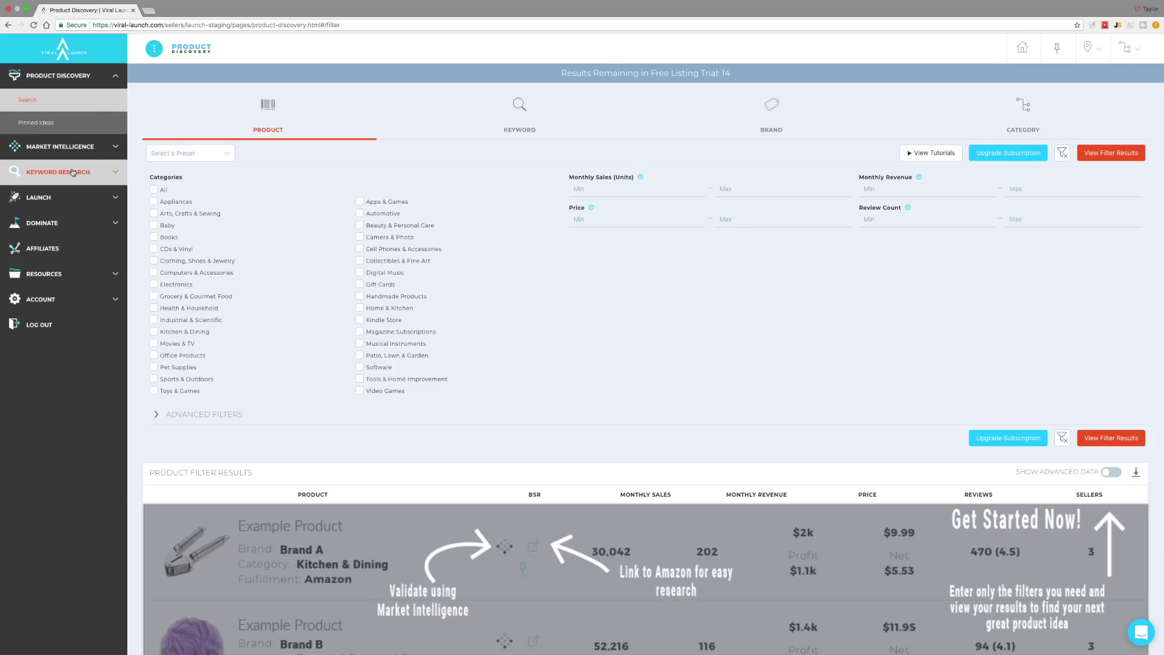
Open the Keyword Research search and look up "wireless charger" for the United States marketplace.
{"action": "left_click", "coordinate": [72, 172]}
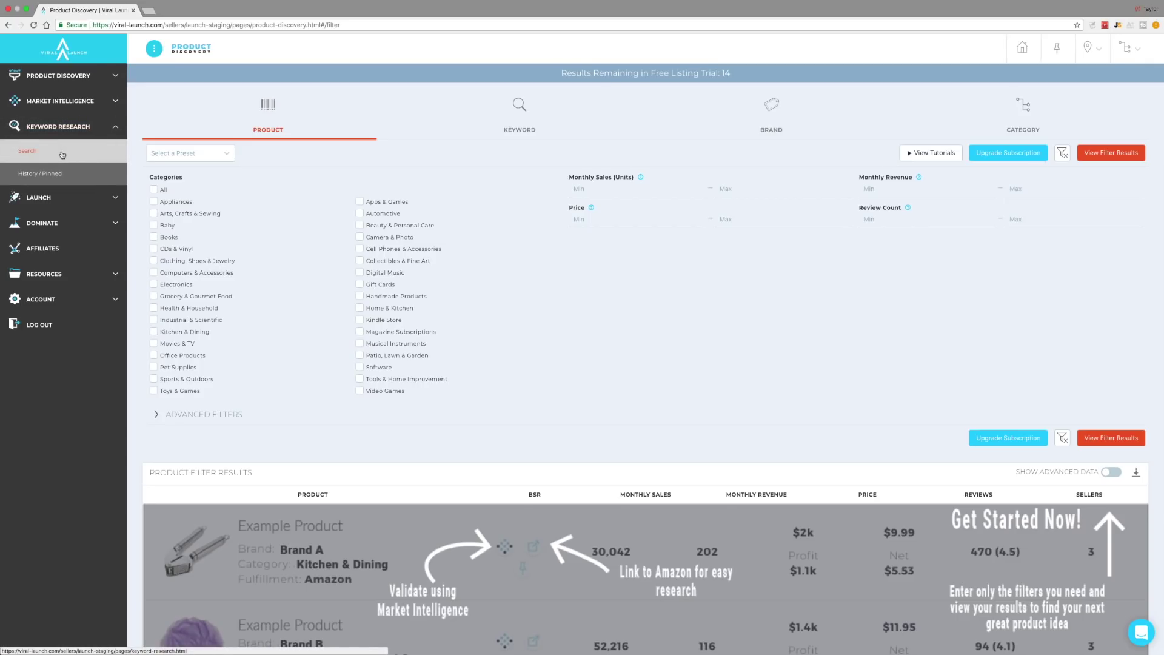
{"action": "left_click", "coordinate": [61, 154]}
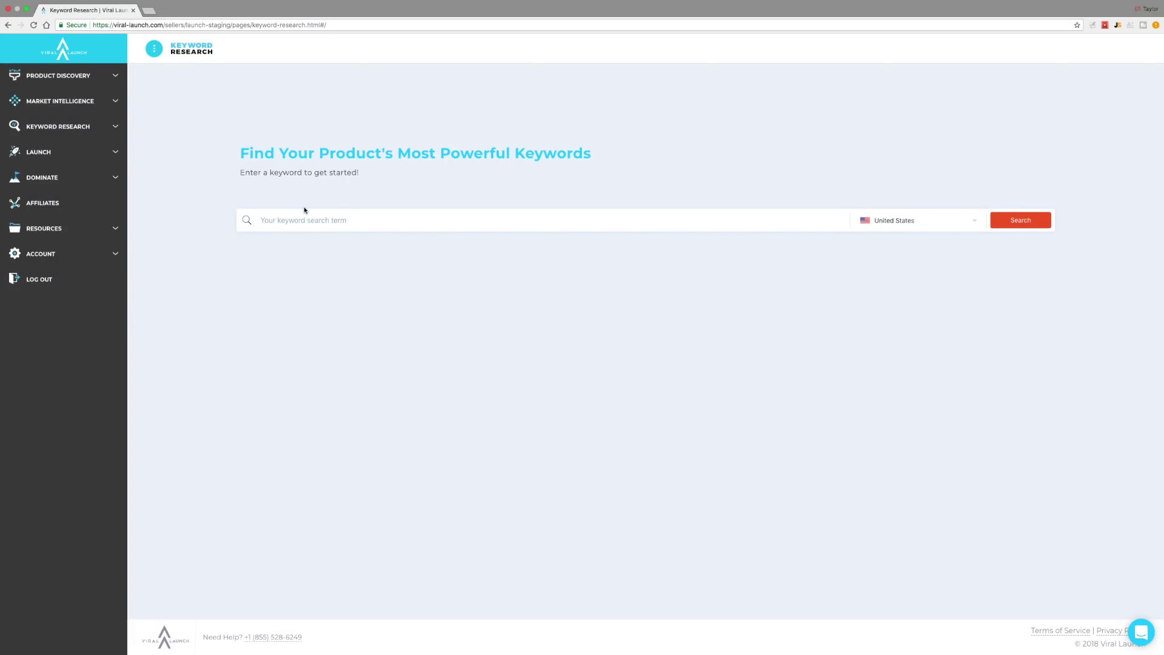
{"action": "left_click", "coordinate": [305, 215]}
{"action": "type", "text": "wireless cah"}
{"action": "key", "text": "BackSpace"}
{"action": "key", "text": "BackSpace"}
{"action": "type", "text": "harger"}
{"action": "key", "text": "Return"}
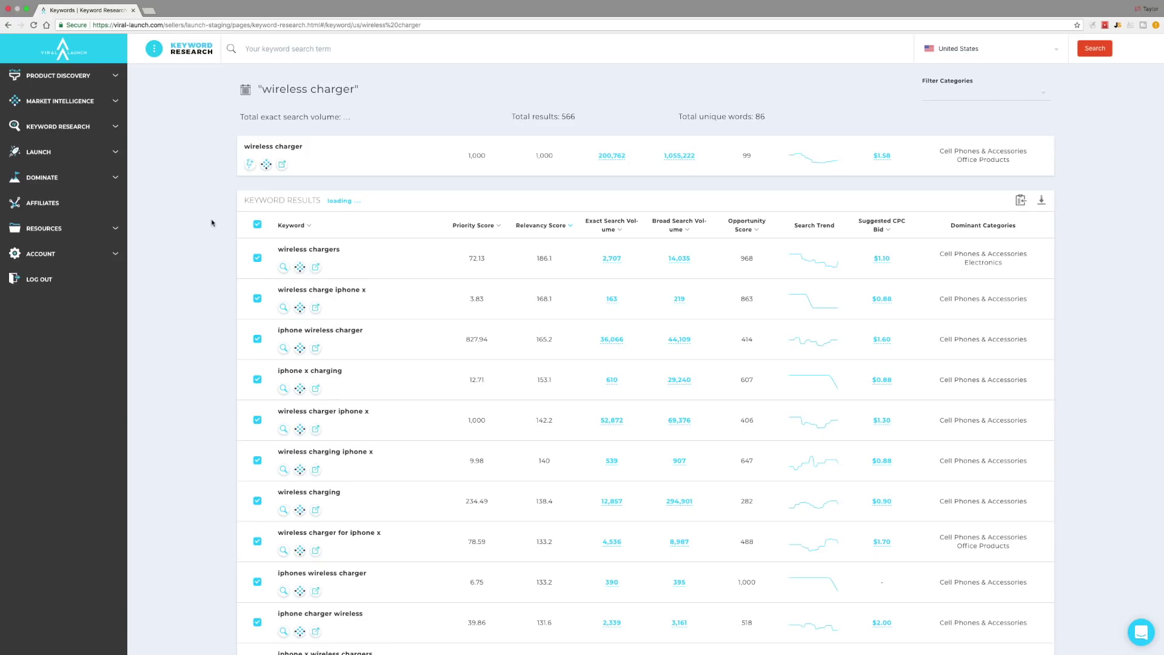
Look through the related keywords and sort them by priority score from highest to lowest.
{"action": "scroll", "coordinate": [212, 223], "scroll_direction": "down", "scroll_amount": 1}
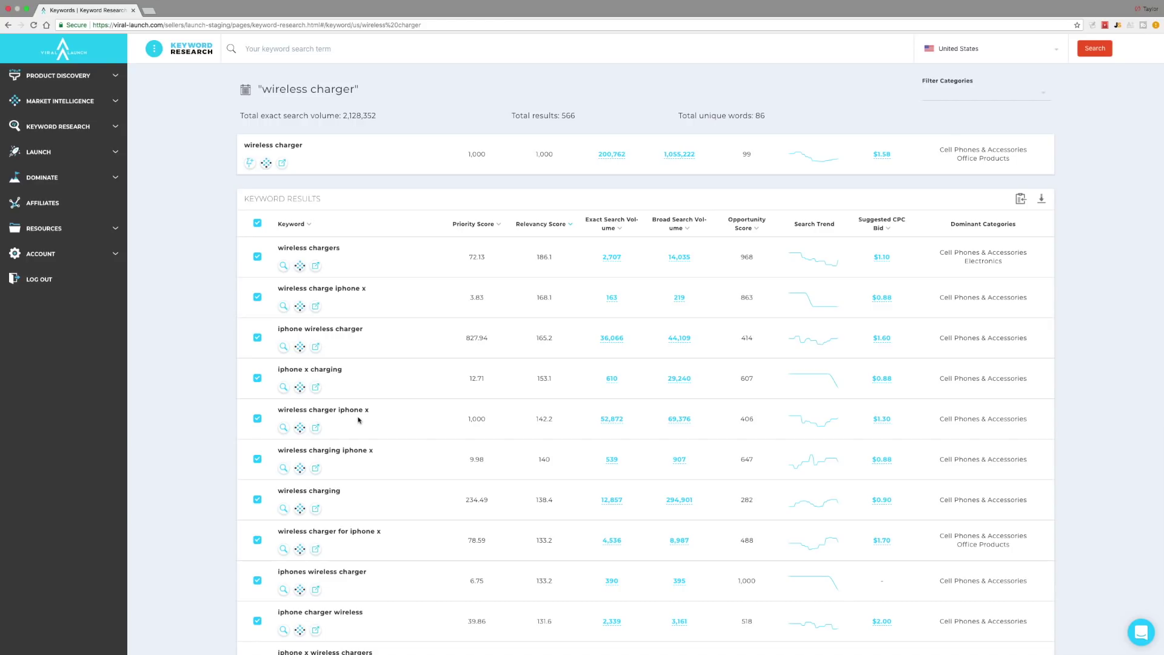
{"action": "scroll", "coordinate": [277, 424], "scroll_direction": "down", "scroll_amount": 6}
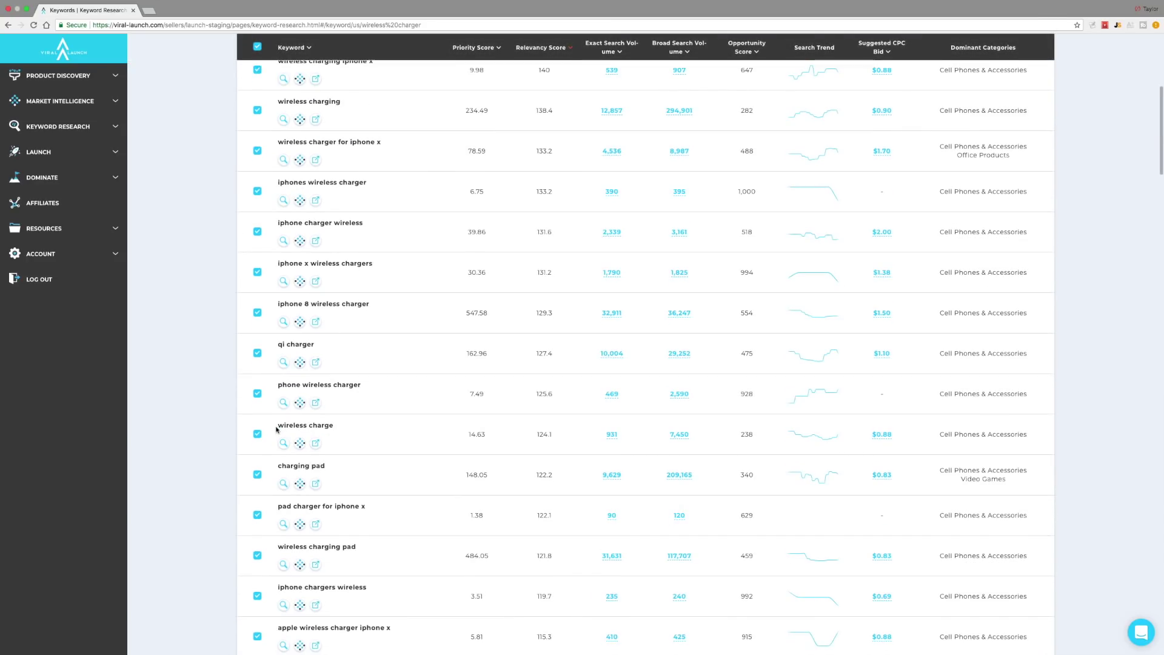
{"action": "scroll", "coordinate": [276, 429], "scroll_direction": "down", "scroll_amount": 1}
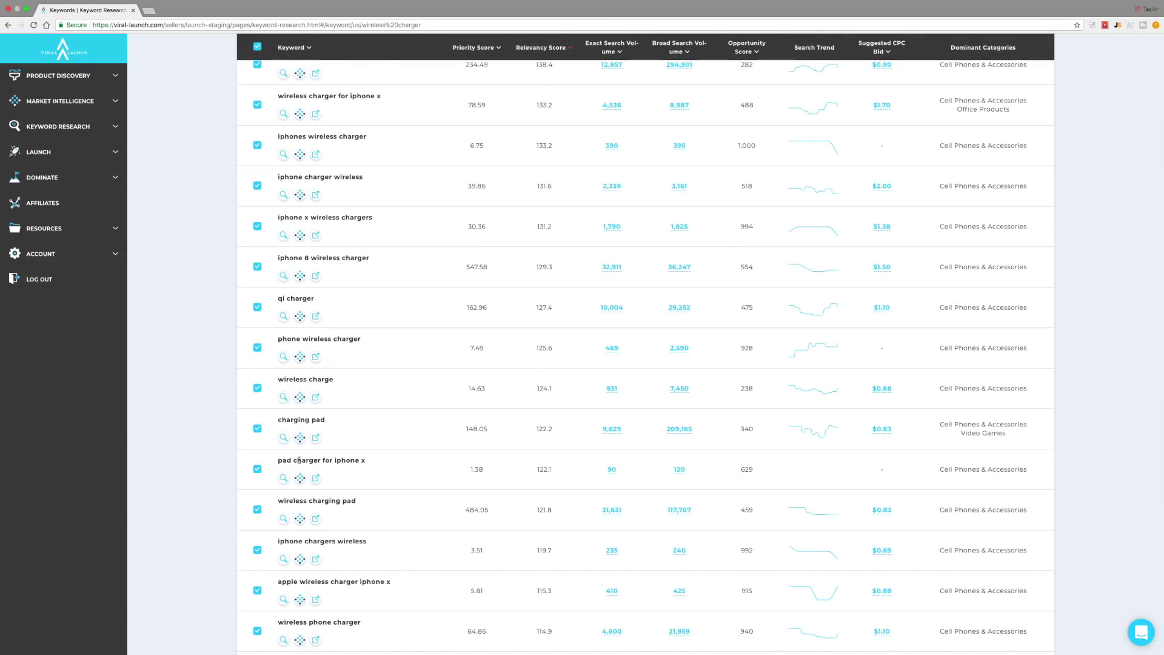
{"action": "scroll", "coordinate": [286, 485], "scroll_direction": "down", "scroll_amount": 6}
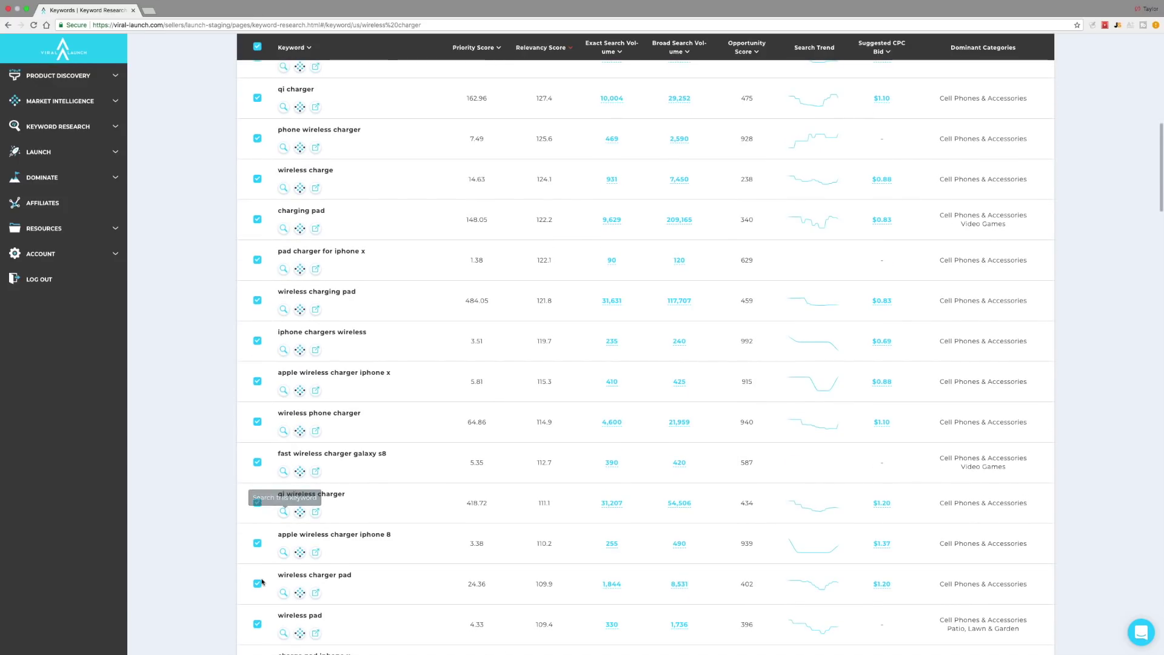
{"action": "scroll", "coordinate": [278, 574], "scroll_direction": "up", "scroll_amount": 15}
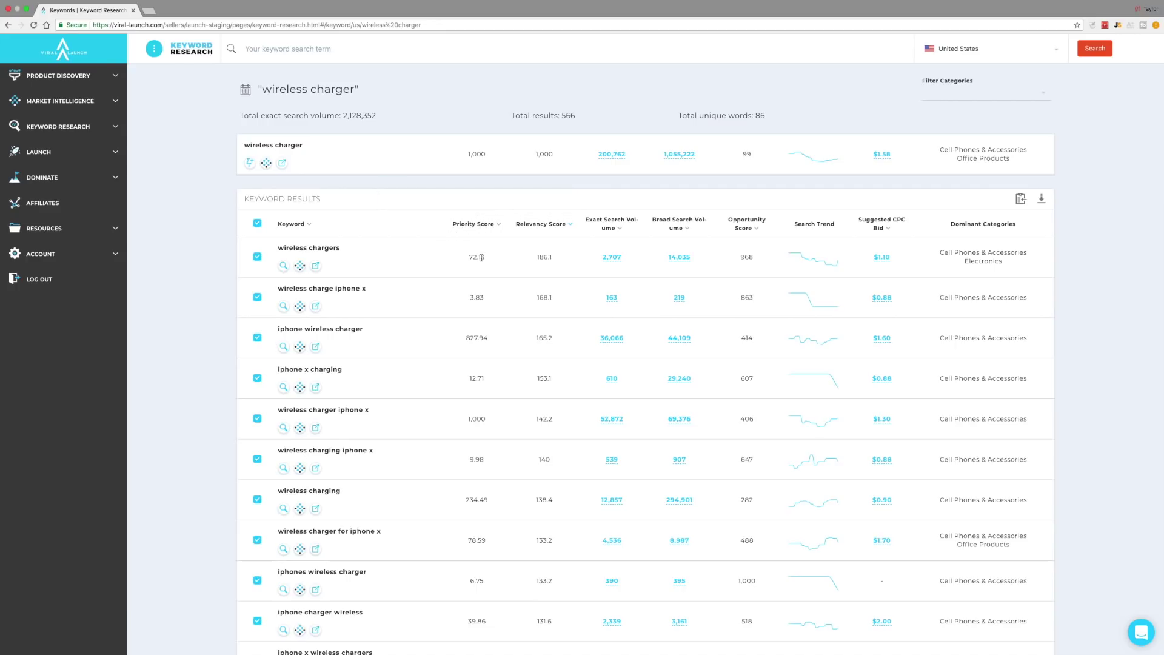
{"action": "mouse_move", "coordinate": [494, 229]}
{"action": "left_click", "coordinate": [495, 228]}
{"action": "scroll", "coordinate": [495, 181], "scroll_direction": "up", "scroll_amount": 3}
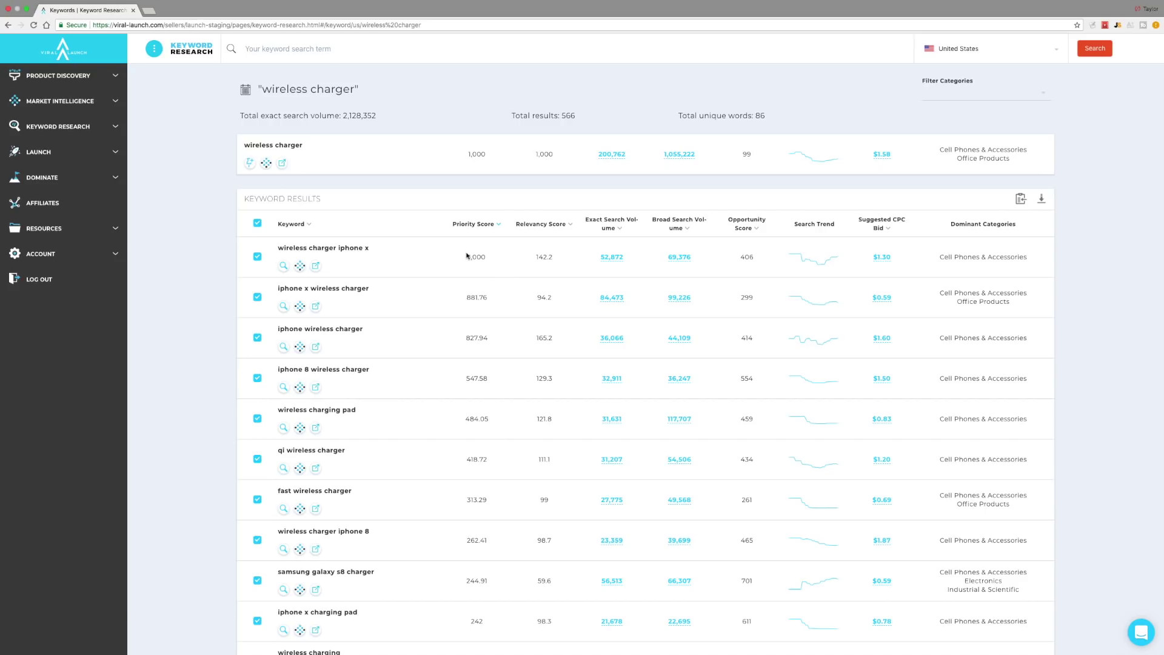
Sort the keywords by opportunity score from highest to lowest and review the top entries.
{"action": "mouse_move", "coordinate": [497, 225]}
{"action": "mouse_move", "coordinate": [554, 229]}
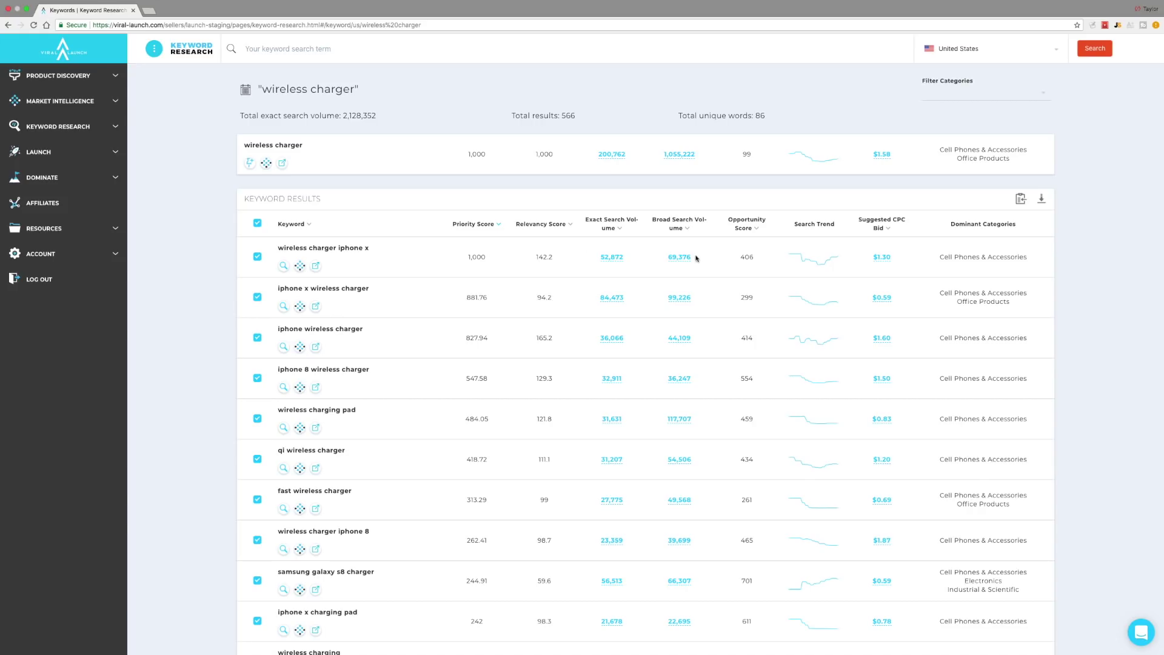
{"action": "left_click", "coordinate": [757, 230]}
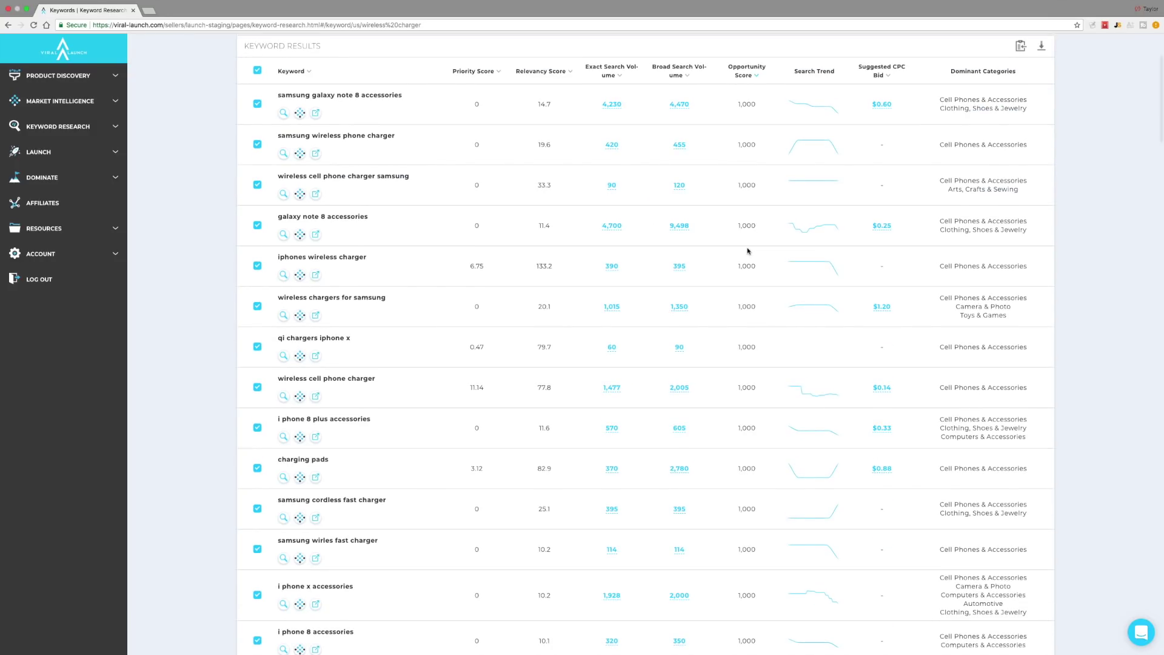
{"action": "scroll", "coordinate": [749, 251], "scroll_direction": "up", "scroll_amount": 2}
{"action": "scroll", "coordinate": [749, 251], "scroll_direction": "up", "scroll_amount": 1}
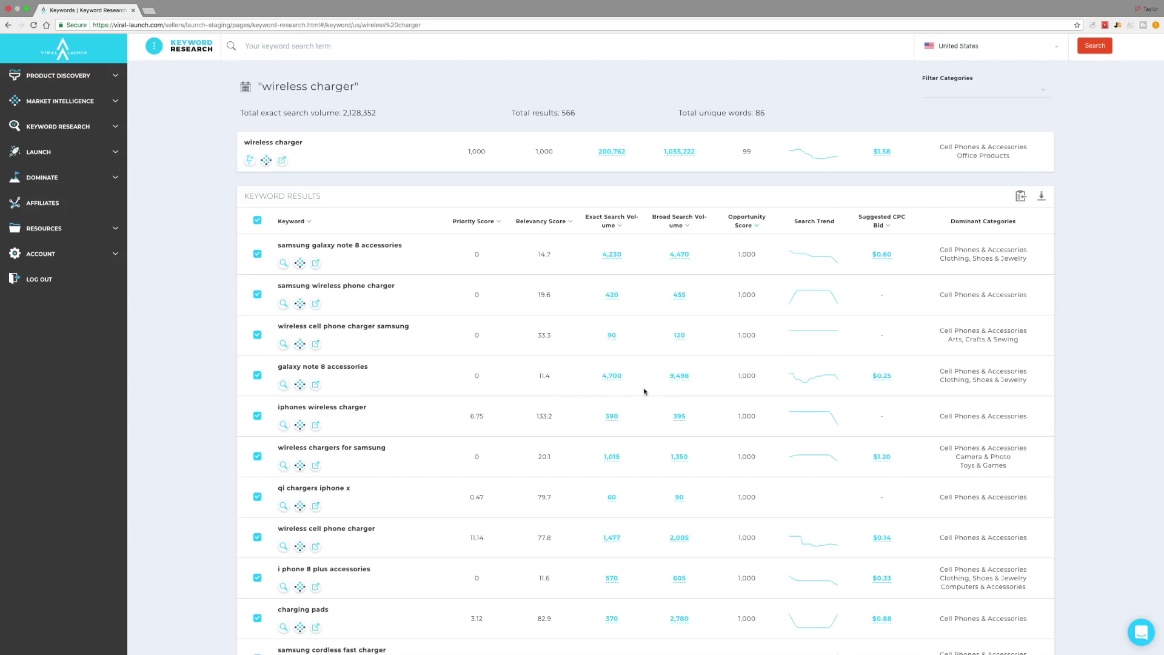
{"action": "scroll", "coordinate": [644, 398], "scroll_direction": "down", "scroll_amount": 1}
{"action": "scroll", "coordinate": [644, 399], "scroll_direction": "down", "scroll_amount": 3}
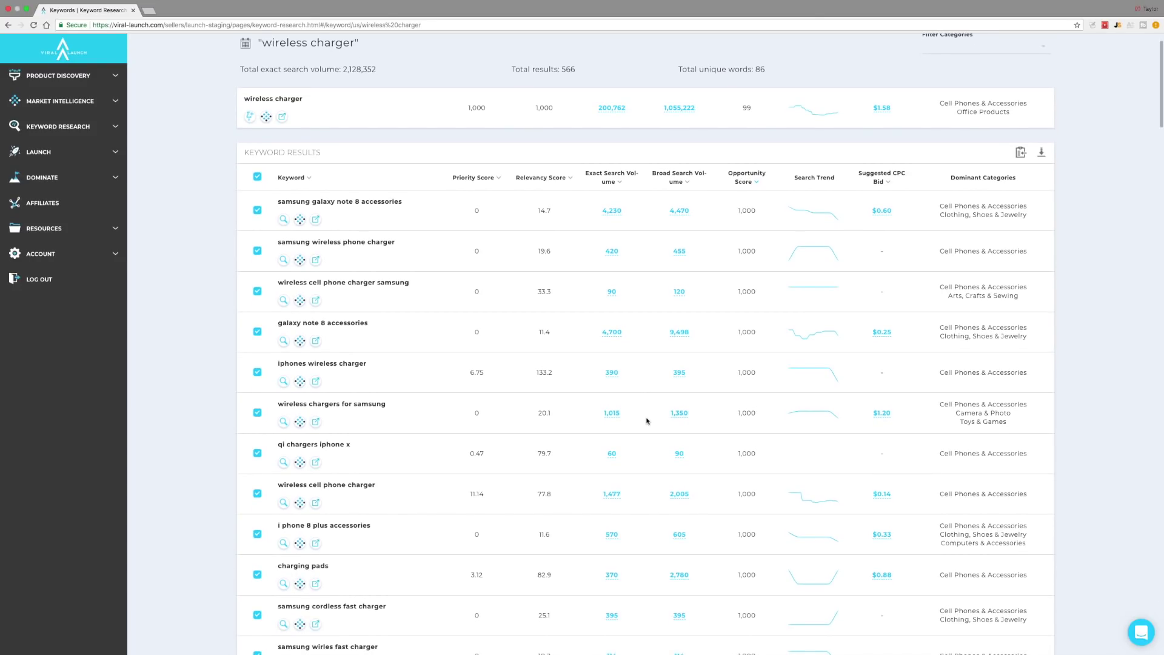
{"action": "scroll", "coordinate": [665, 449], "scroll_direction": "down", "scroll_amount": 10}
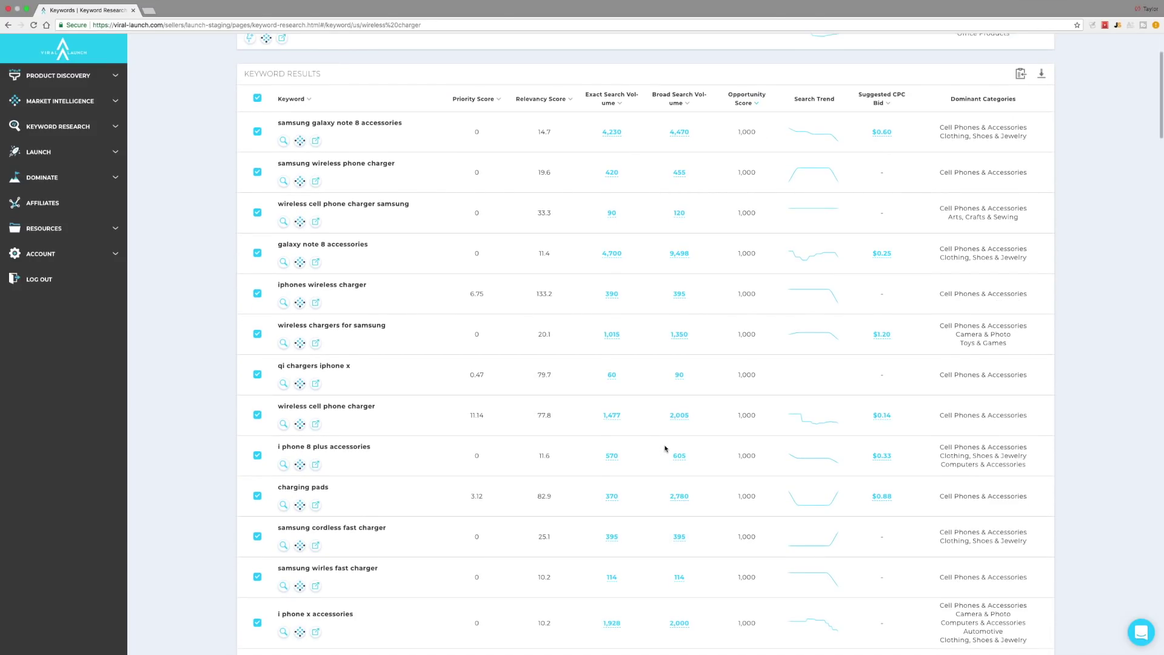
{"action": "scroll", "coordinate": [666, 455], "scroll_direction": "down", "scroll_amount": 6}
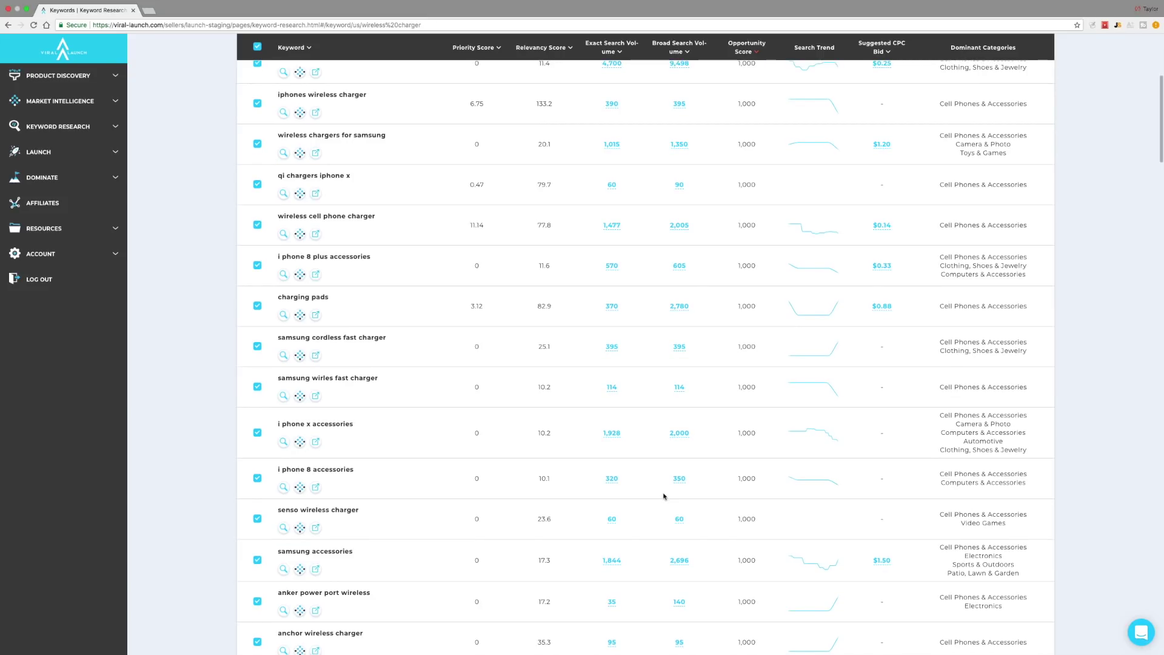
{"action": "scroll", "coordinate": [664, 497], "scroll_direction": "up", "scroll_amount": 20}
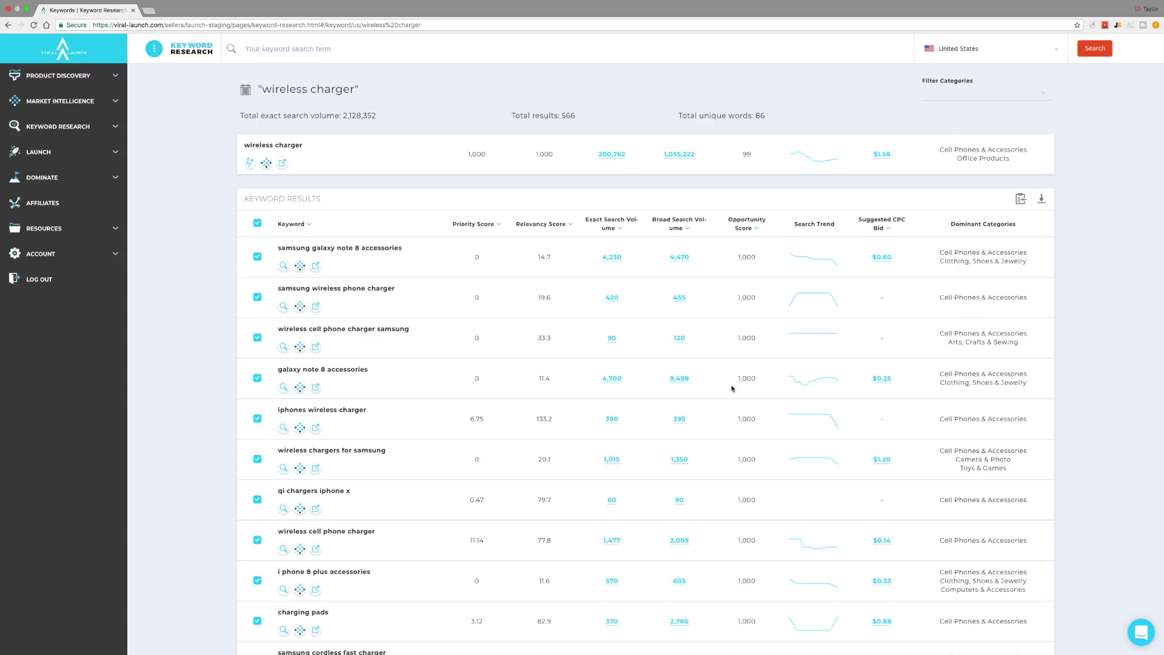
Open the Amazon search results for the keyword "galaxy note 8 accessories" and review the listings.
{"action": "left_click", "coordinate": [318, 391]}
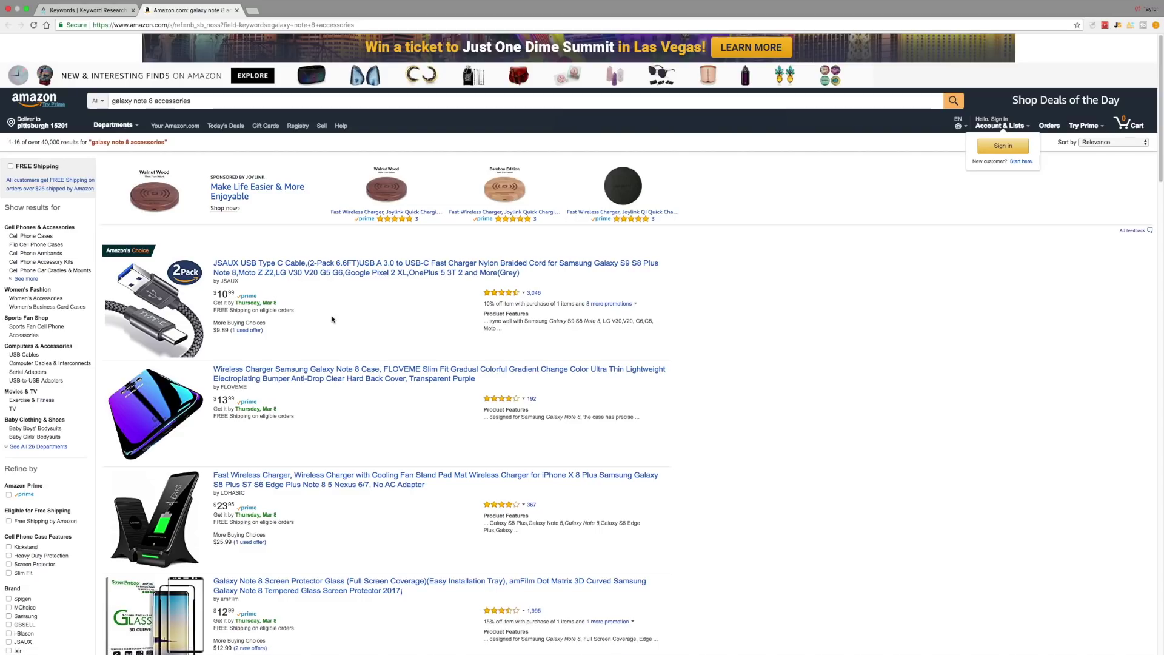
{"action": "scroll", "coordinate": [332, 319], "scroll_direction": "down", "scroll_amount": 1}
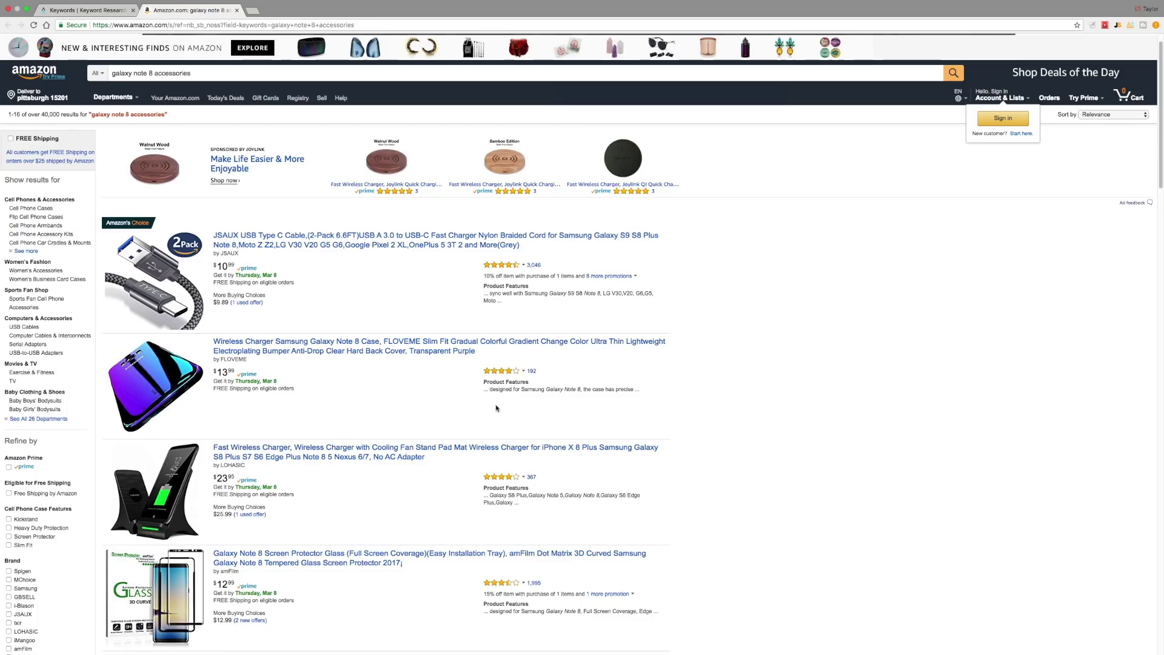
{"action": "scroll", "coordinate": [495, 414], "scroll_direction": "down", "scroll_amount": 1}
{"action": "scroll", "coordinate": [501, 410], "scroll_direction": "down", "scroll_amount": 5}
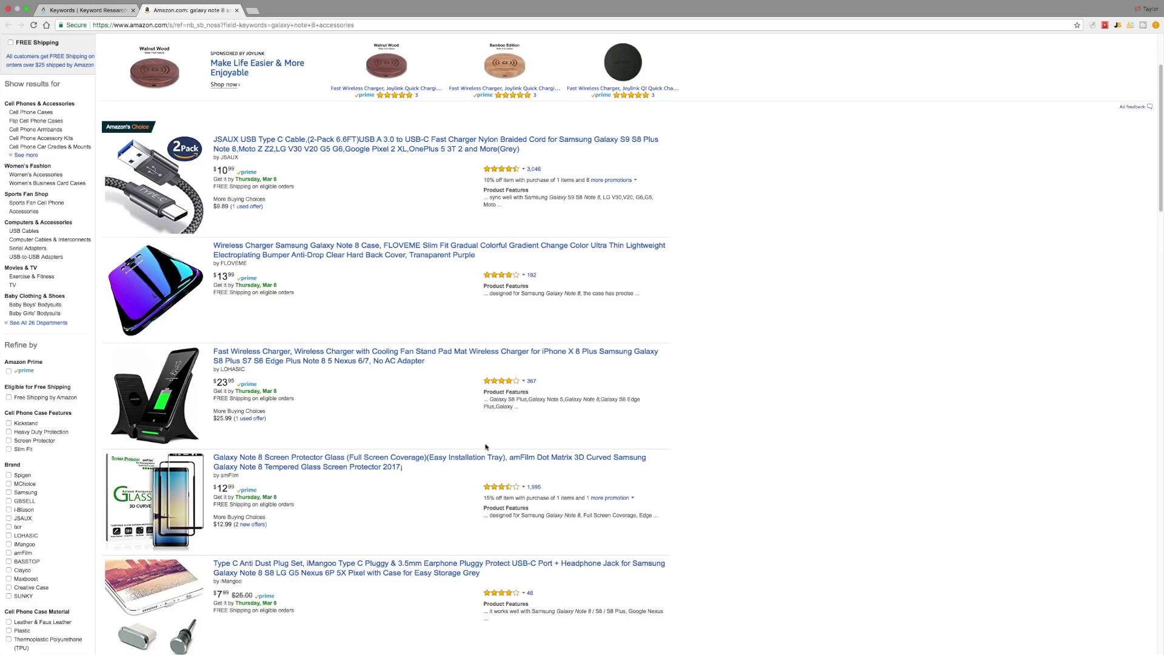
{"action": "scroll", "coordinate": [486, 446], "scroll_direction": "down", "scroll_amount": 1}
{"action": "scroll", "coordinate": [411, 493], "scroll_direction": "down", "scroll_amount": 3}
{"action": "scroll", "coordinate": [387, 446], "scroll_direction": "up", "scroll_amount": 10}
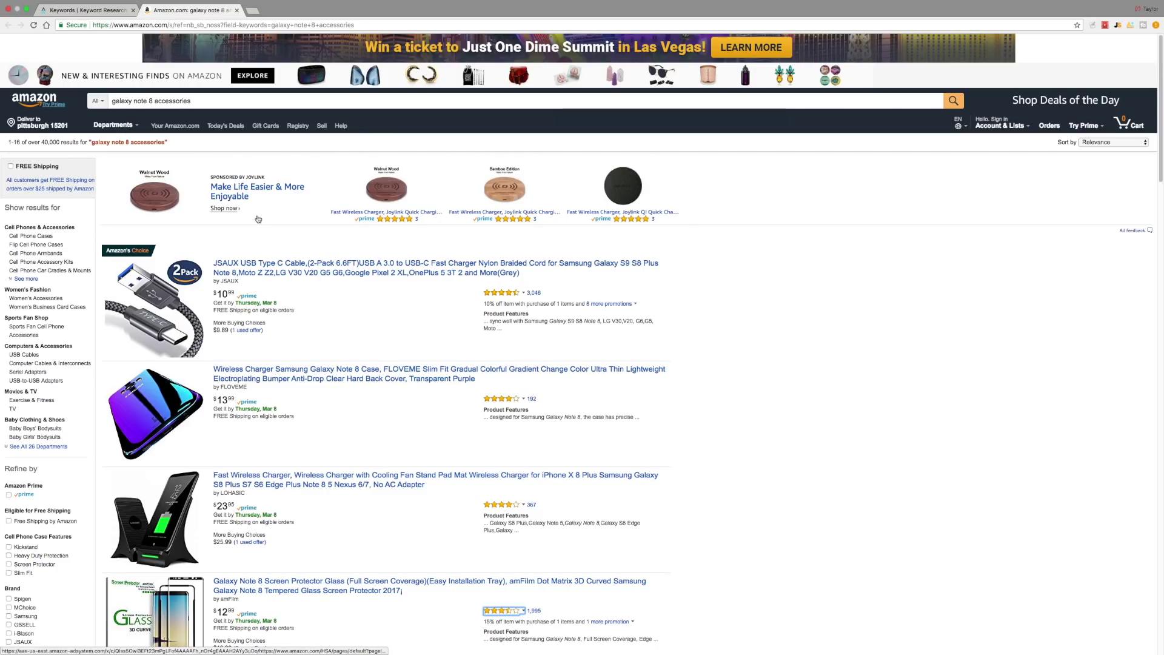
Return to the keyword results and compare the orderings by lowest opportunity, highest priority and highest relevancy score.
{"action": "left_click", "coordinate": [84, 11]}
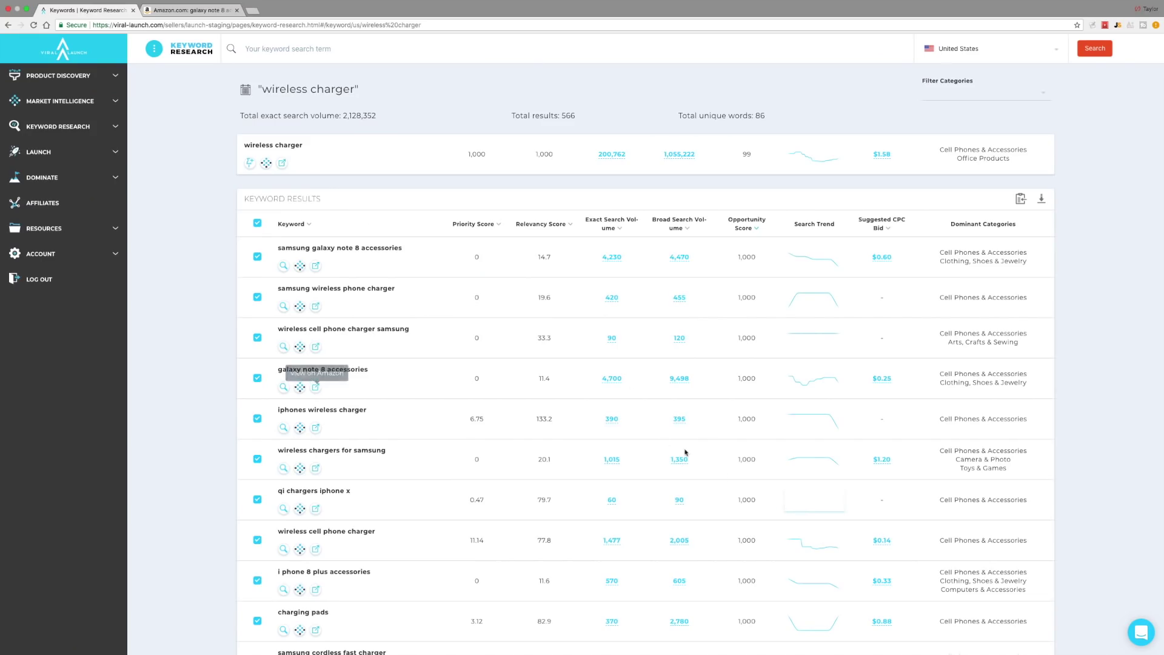
{"action": "left_click", "coordinate": [757, 229]}
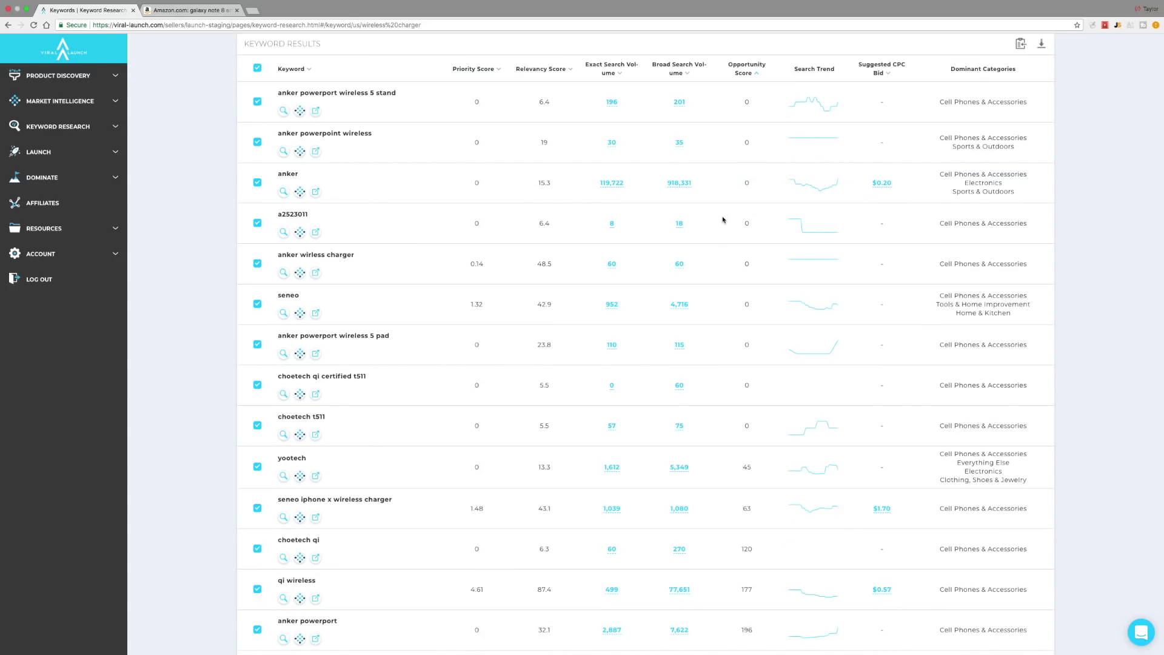
{"action": "left_click", "coordinate": [747, 68]}
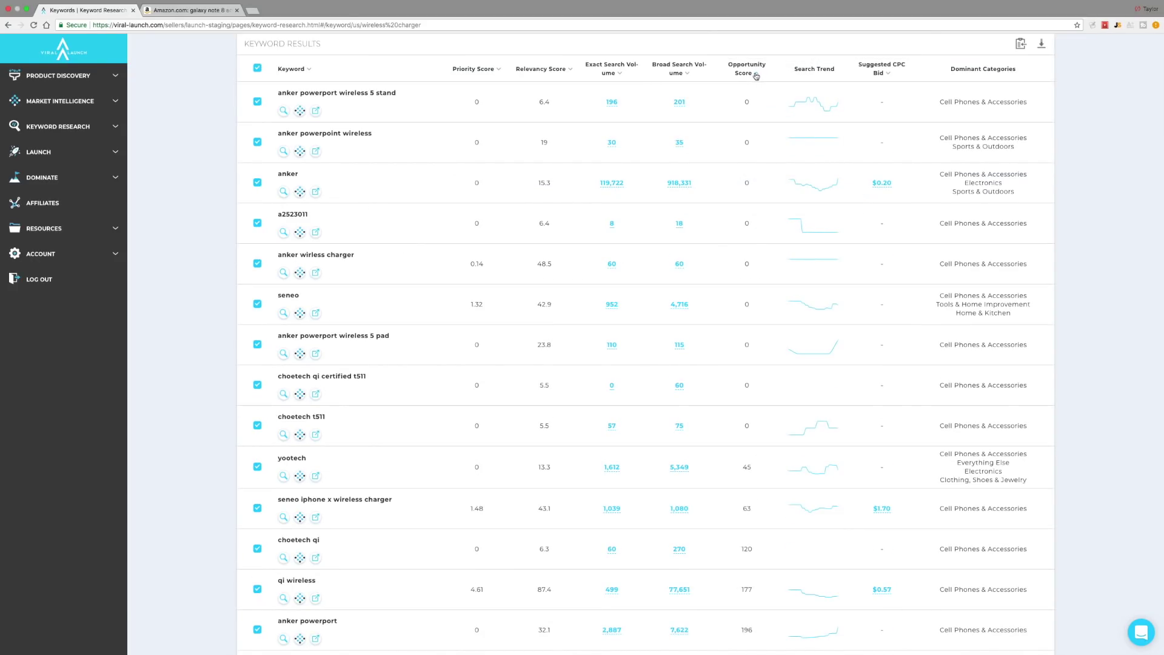
{"action": "left_click", "coordinate": [488, 69]}
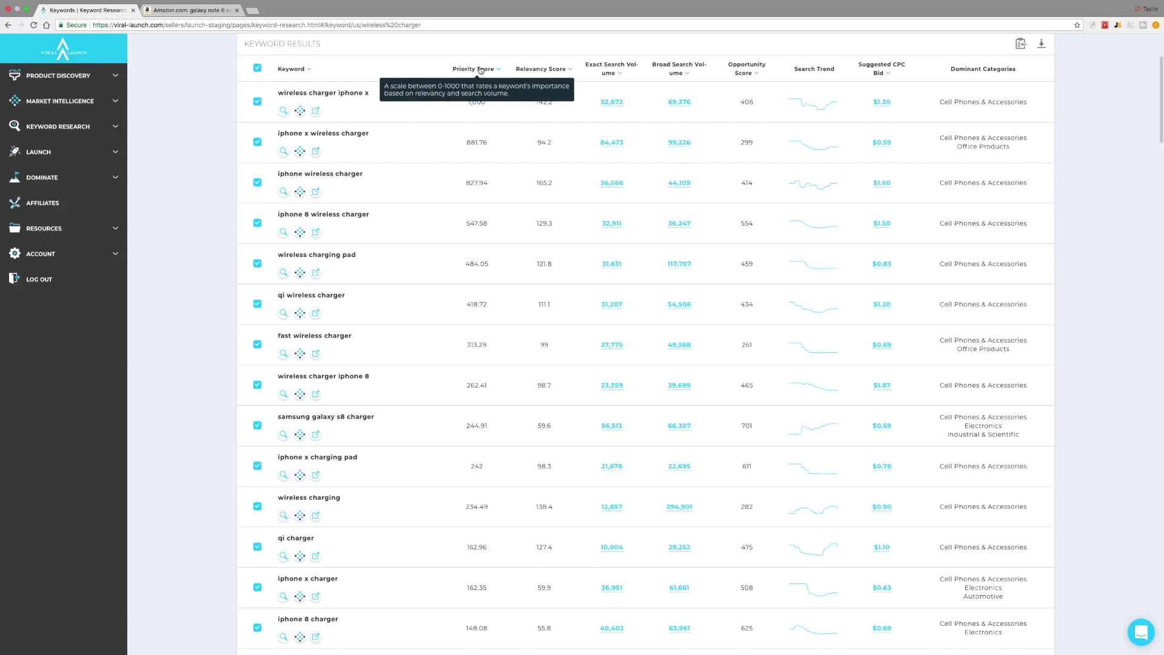
{"action": "left_click", "coordinate": [552, 69]}
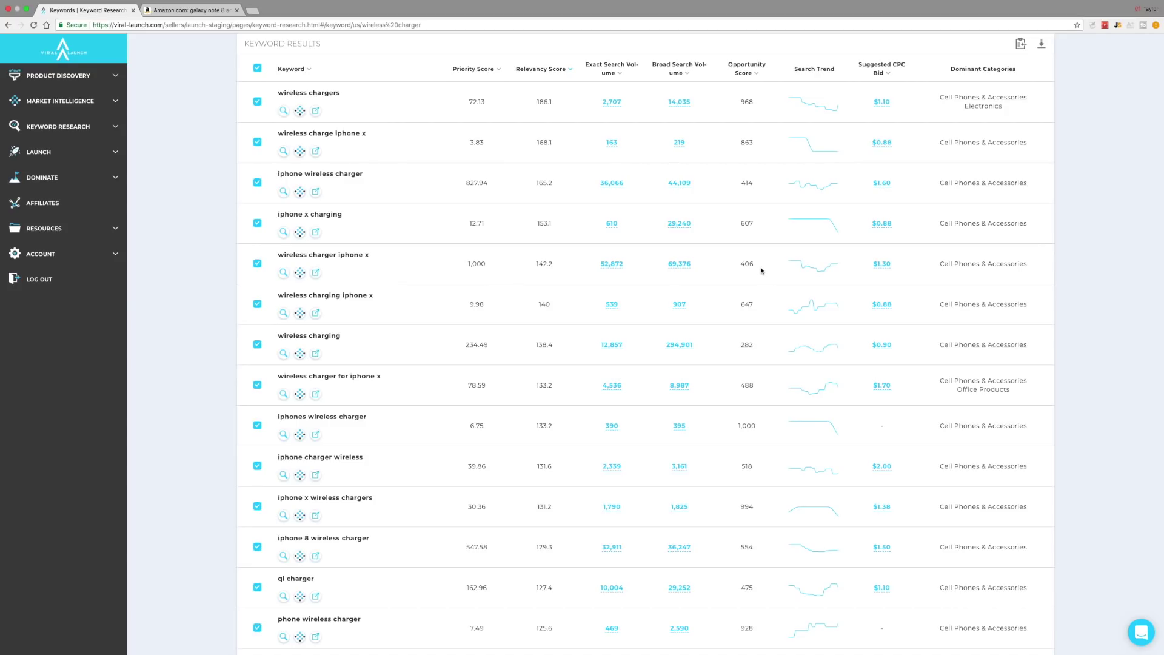
Open the Amazon search results for the keyword "wireless charger iphone x" and examine the listings' titles, prices and reviews.
{"action": "left_click", "coordinate": [315, 273]}
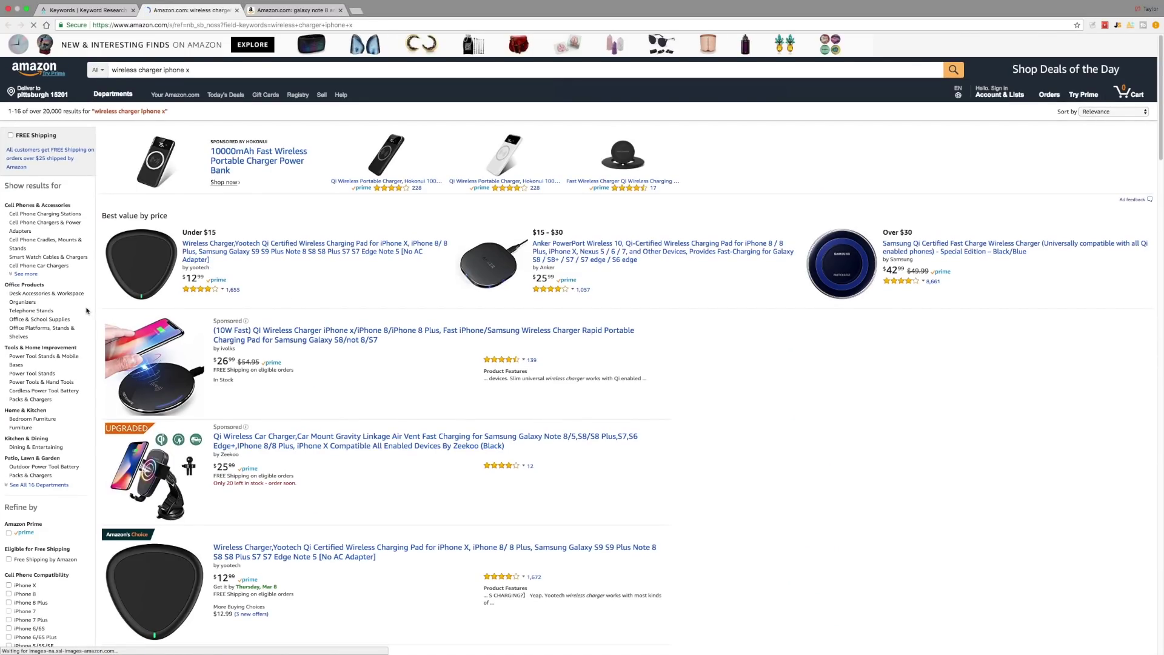
{"action": "scroll", "coordinate": [87, 311], "scroll_direction": "down", "scroll_amount": 1}
{"action": "scroll", "coordinate": [87, 310], "scroll_direction": "down", "scroll_amount": 1}
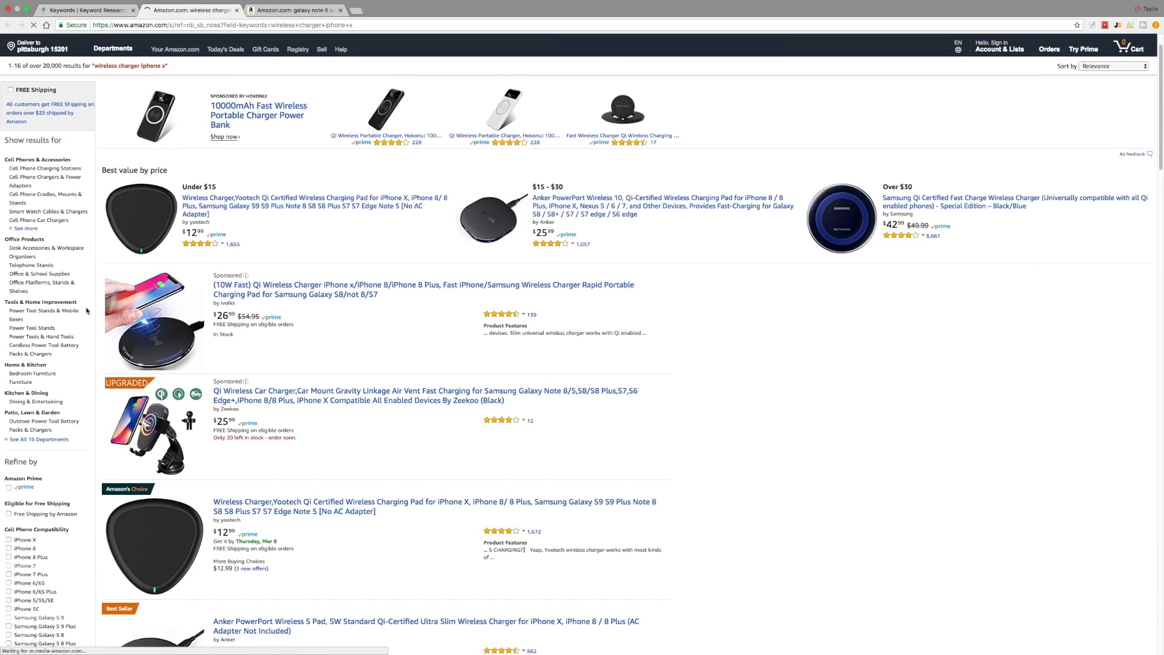
{"action": "scroll", "coordinate": [87, 311], "scroll_direction": "down", "scroll_amount": 3}
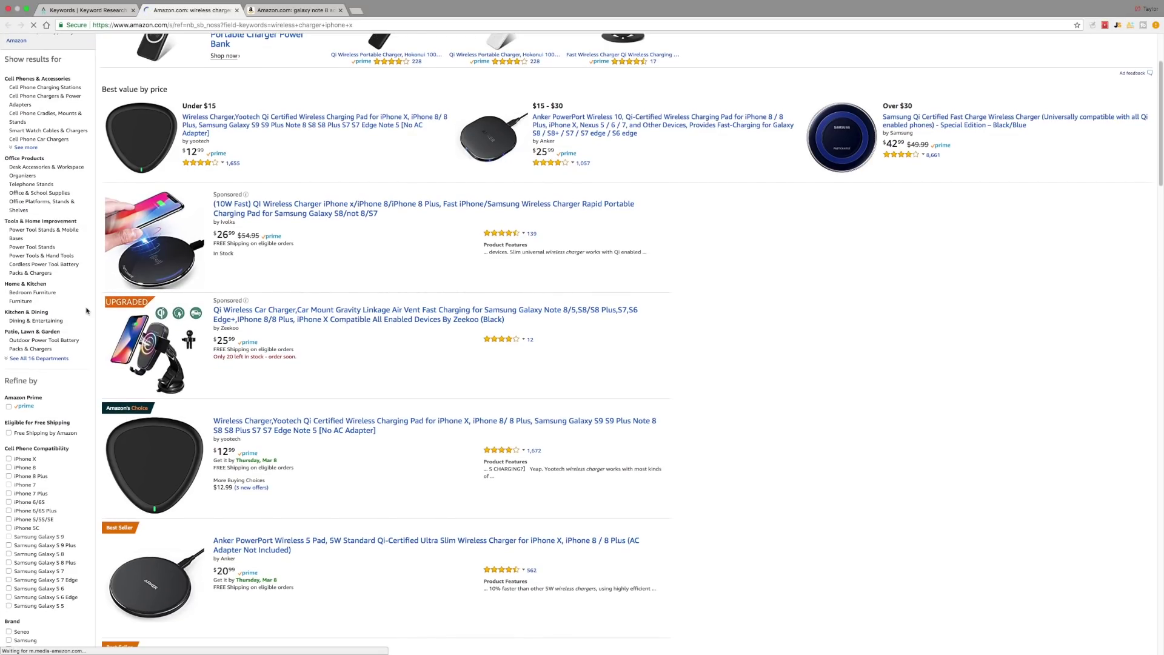
{"action": "scroll", "coordinate": [193, 466], "scroll_direction": "up", "scroll_amount": 1}
{"action": "scroll", "coordinate": [193, 465], "scroll_direction": "down", "scroll_amount": 5}
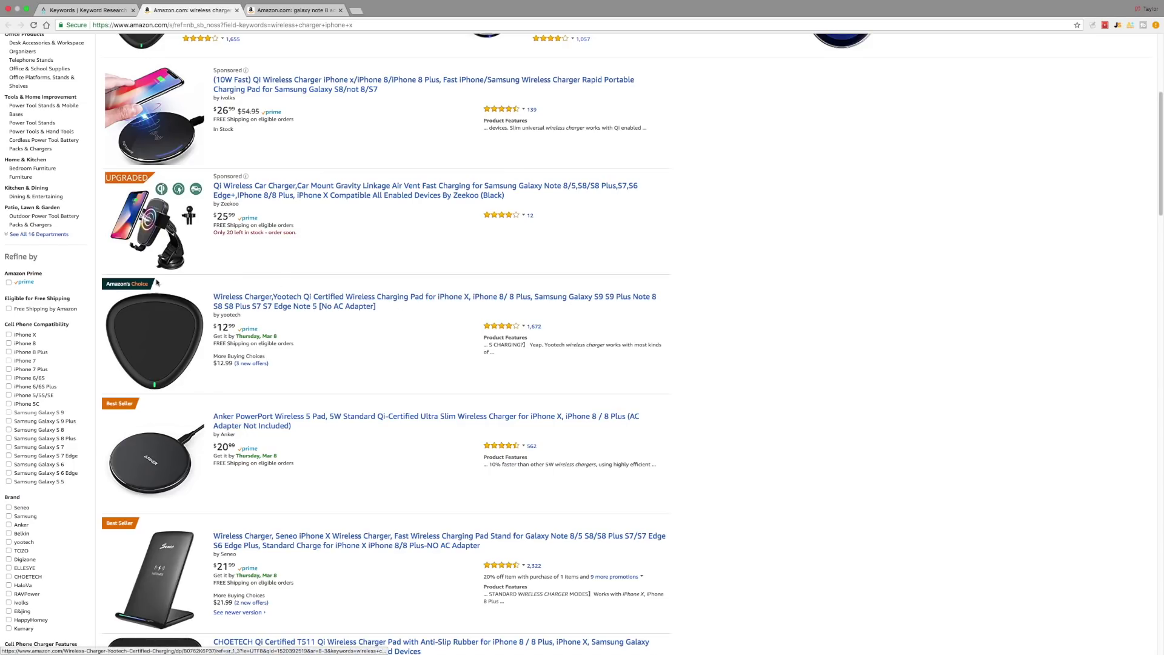
{"action": "mouse_move", "coordinate": [507, 328]}
{"action": "scroll", "coordinate": [428, 351], "scroll_direction": "down", "scroll_amount": 5}
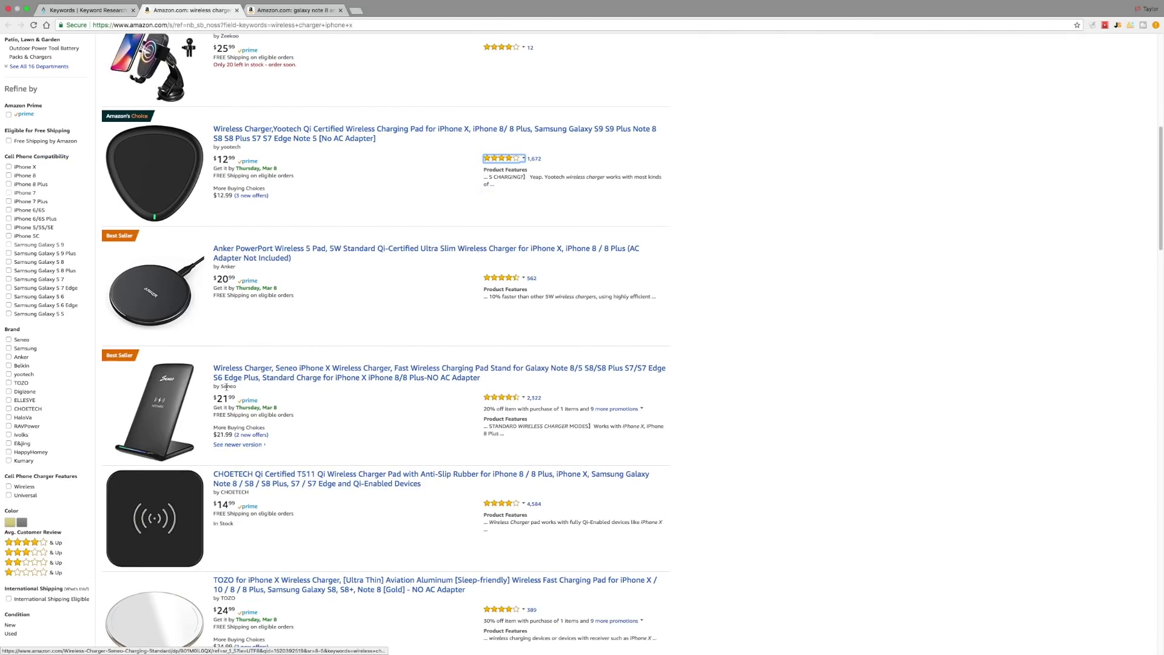
{"action": "scroll", "coordinate": [218, 418], "scroll_direction": "down", "scroll_amount": 2}
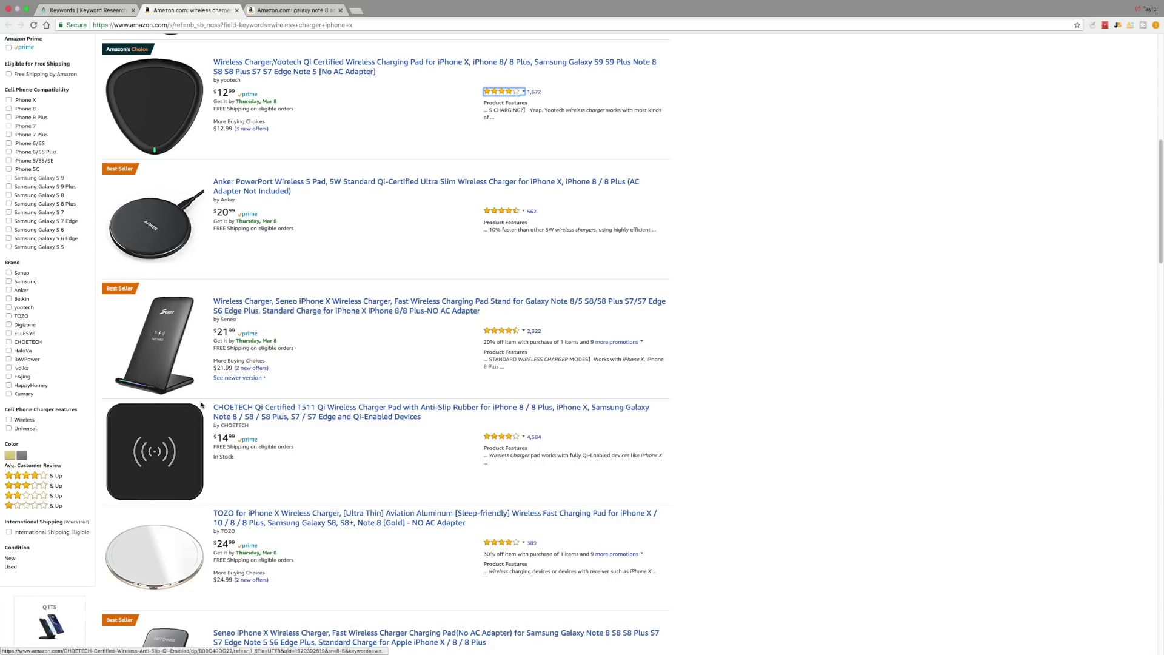
{"action": "scroll", "coordinate": [200, 413], "scroll_direction": "up", "scroll_amount": 6}
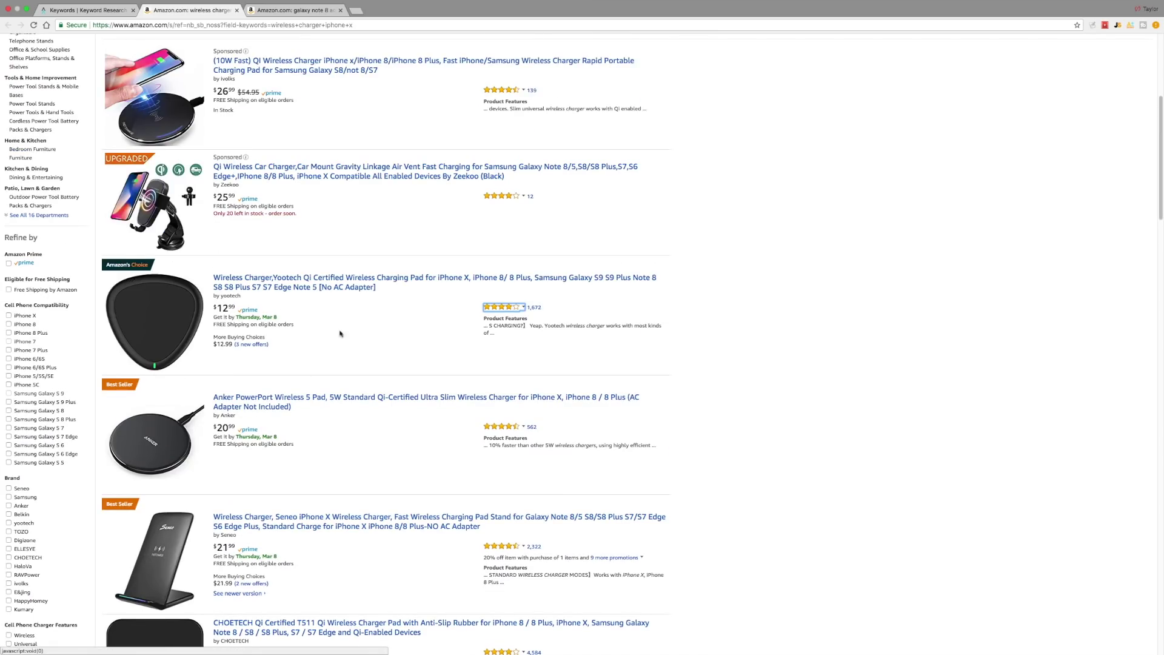
{"action": "scroll", "coordinate": [330, 359], "scroll_direction": "up", "scroll_amount": 5}
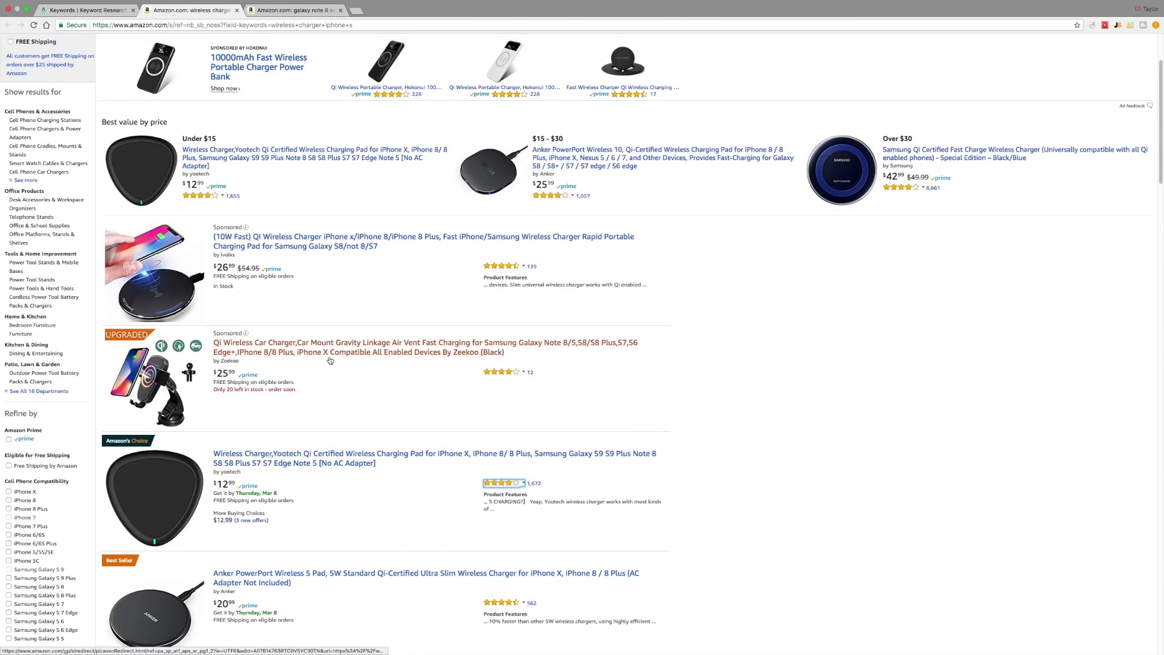
{"action": "scroll", "coordinate": [330, 361], "scroll_direction": "up", "scroll_amount": 4}
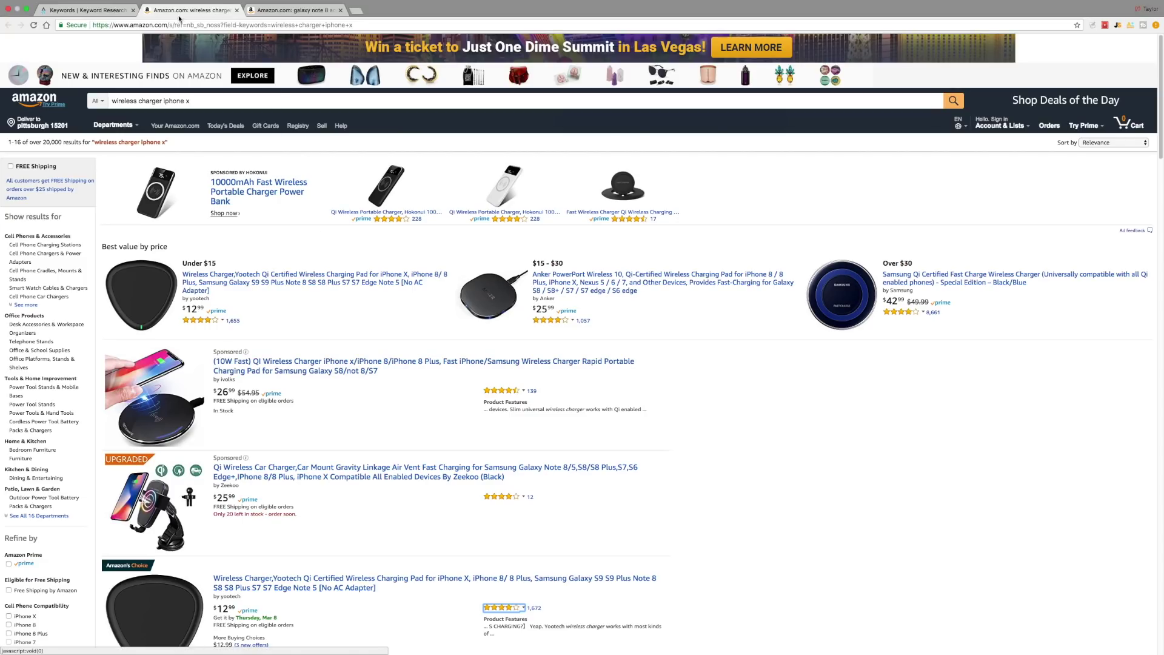
Return to the keyword results and view the exact search volume trend chart for "wireless chargers".
{"action": "left_click", "coordinate": [103, 10]}
{"action": "scroll", "coordinate": [485, 122], "scroll_direction": "up", "scroll_amount": 2}
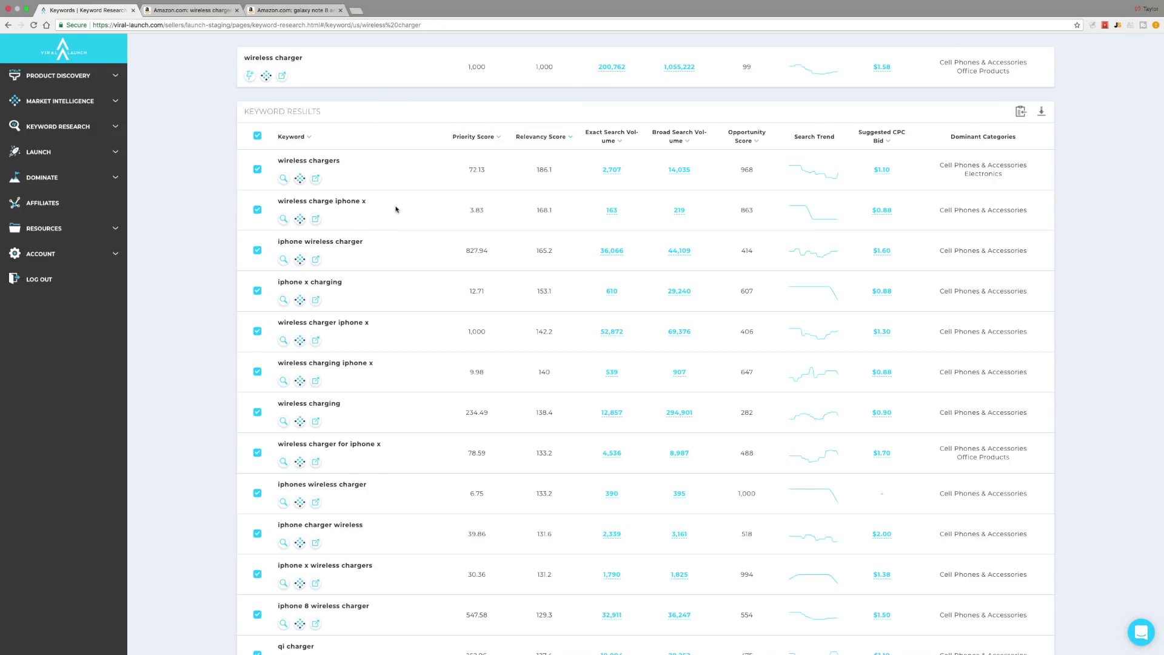
{"action": "scroll", "coordinate": [397, 211], "scroll_direction": "up", "scroll_amount": 2}
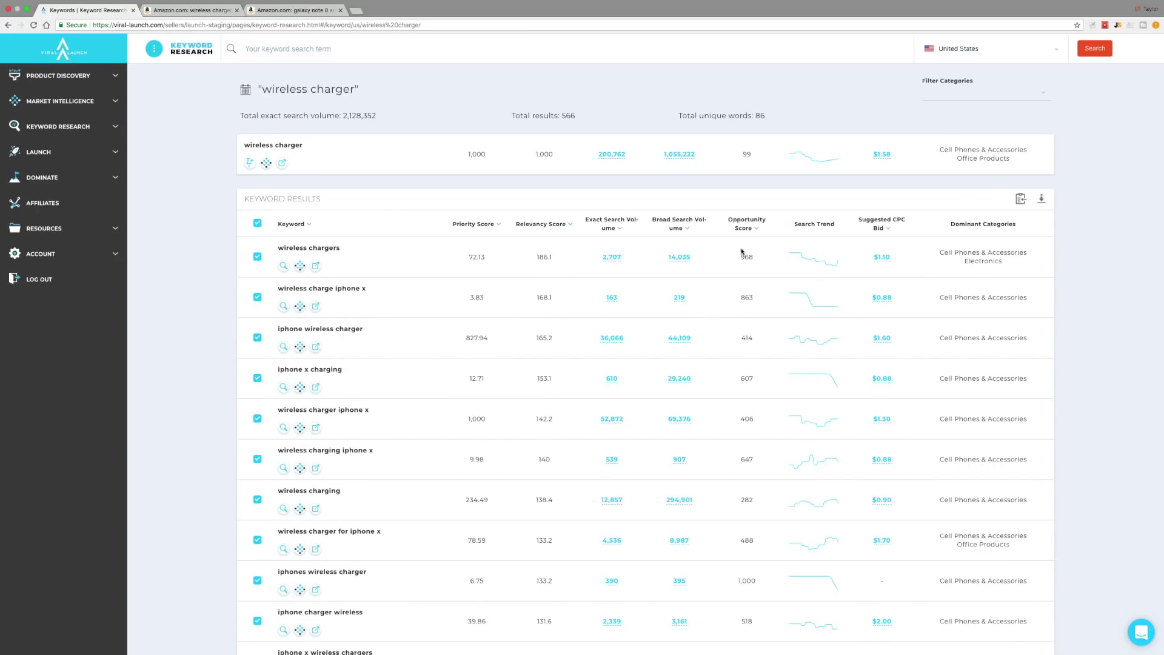
{"action": "mouse_move", "coordinate": [740, 238]}
{"action": "left_click", "coordinate": [813, 265]}
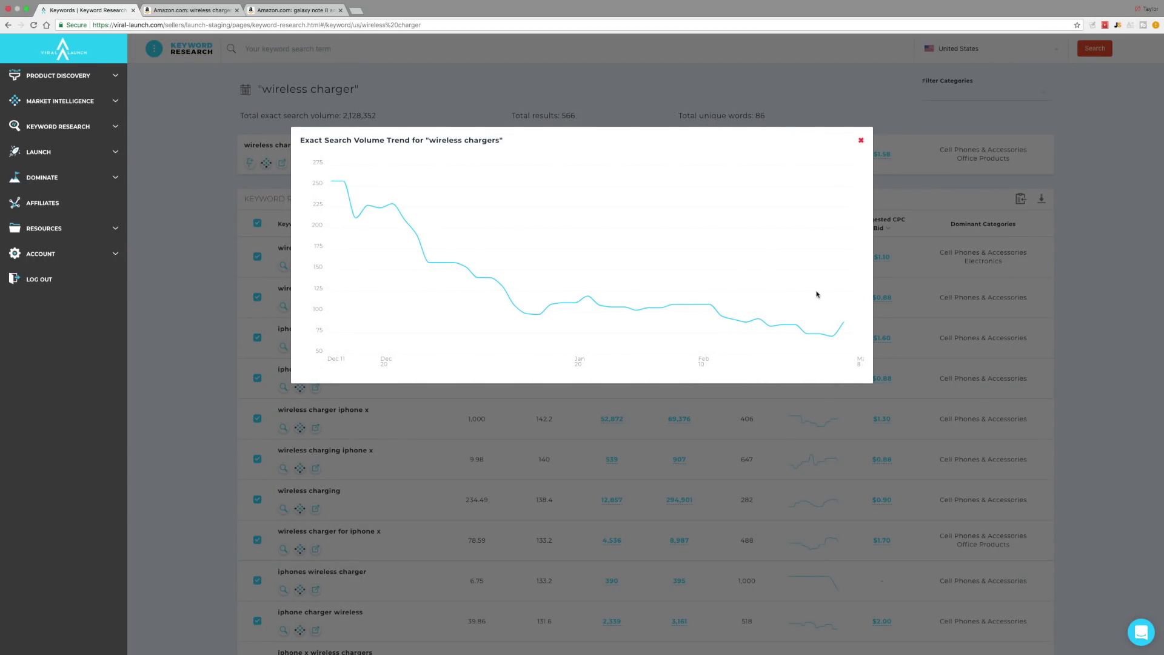
{"action": "left_click", "coordinate": [861, 142]}
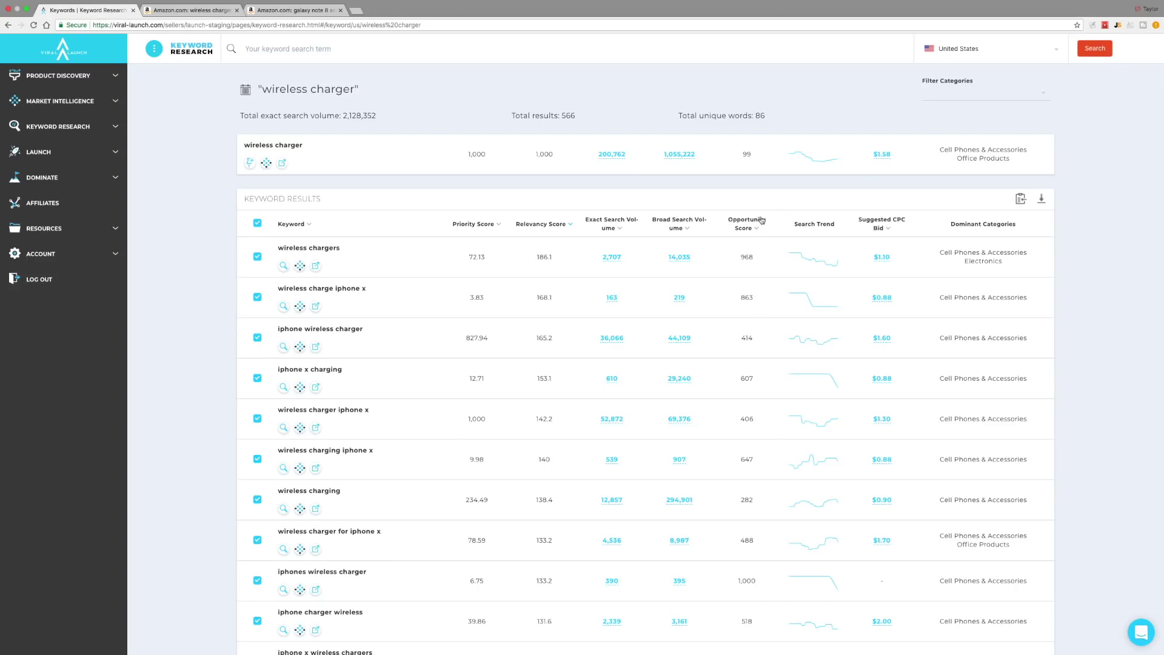
{"action": "mouse_move", "coordinate": [768, 222]}
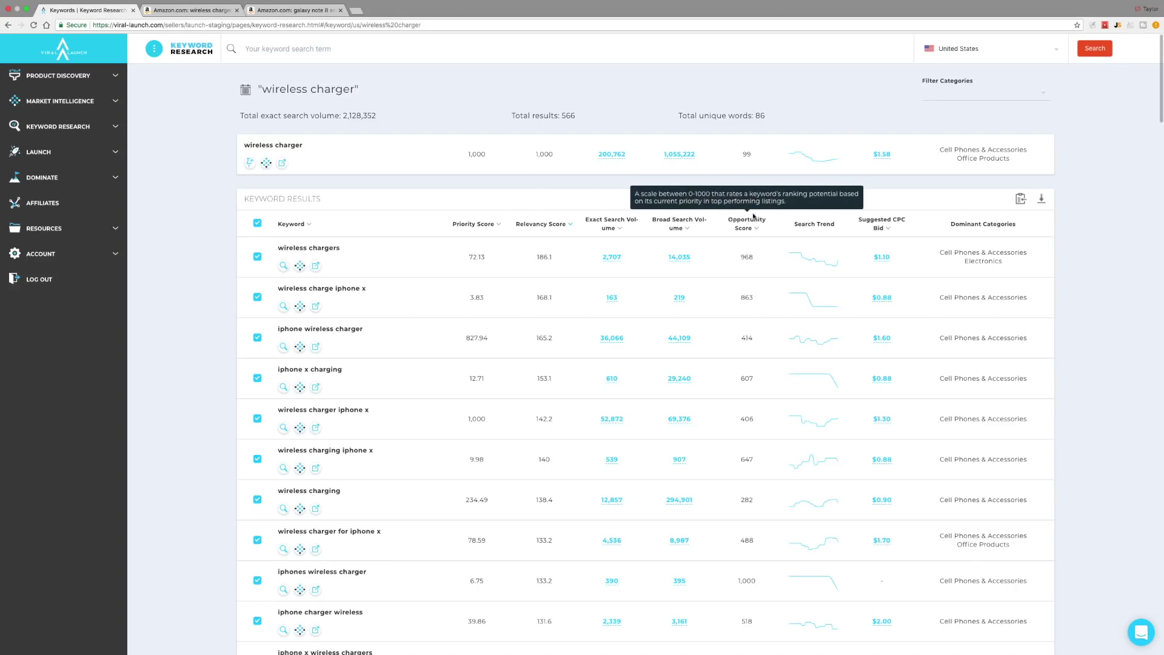